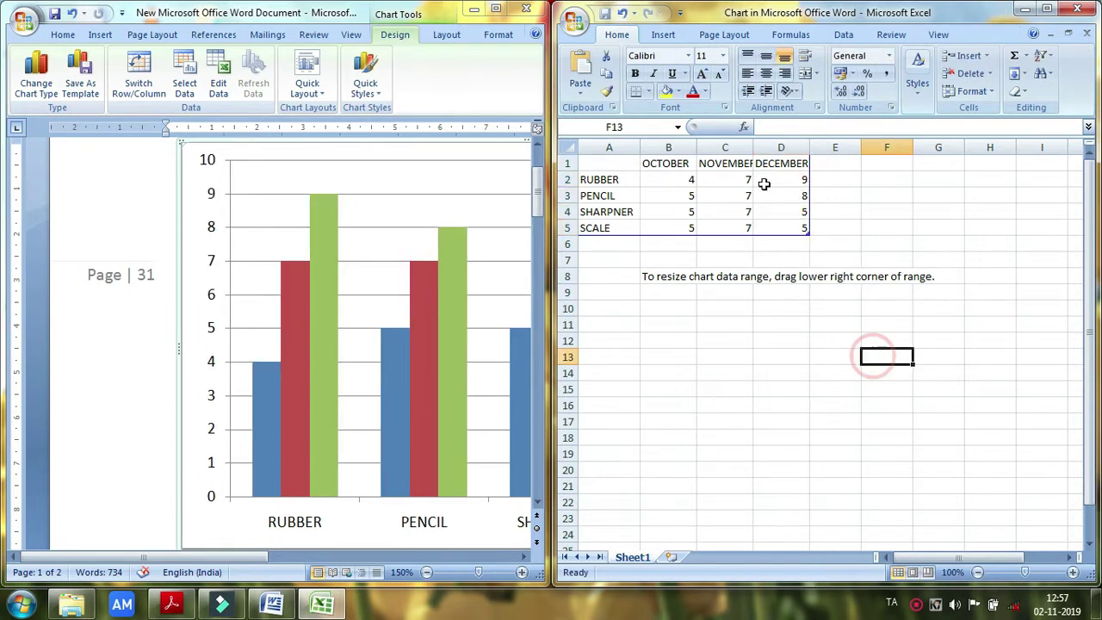
Step: Set the November values to PENCIL 8, SHARPNER 5 and SCALE 3 in cells C3–C5
{"action": "left_click", "coordinate": [726, 226]}
{"action": "left_click", "coordinate": [726, 213]}
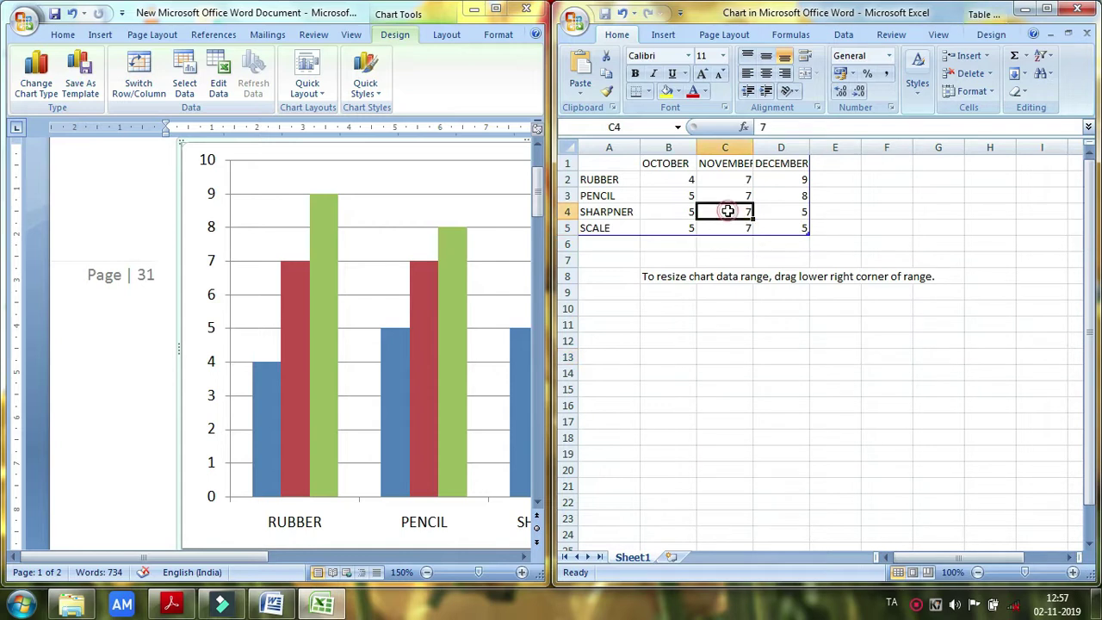
{"action": "type", "text": "5"}
{"action": "left_click", "coordinate": [746, 198]}
{"action": "type", "text": "8"}
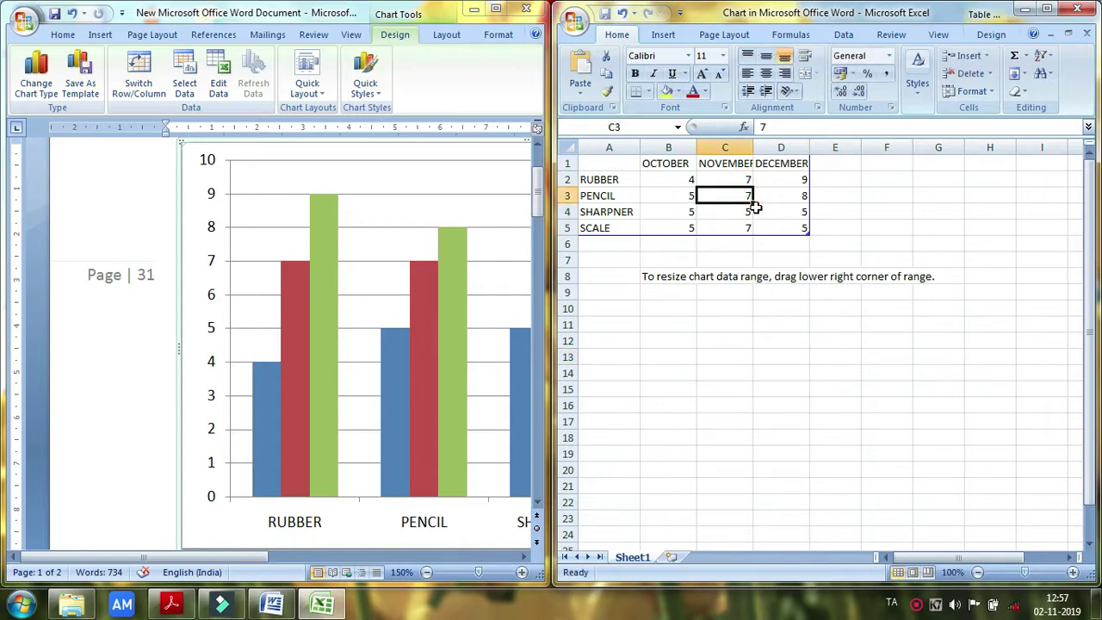
{"action": "left_click", "coordinate": [742, 229]}
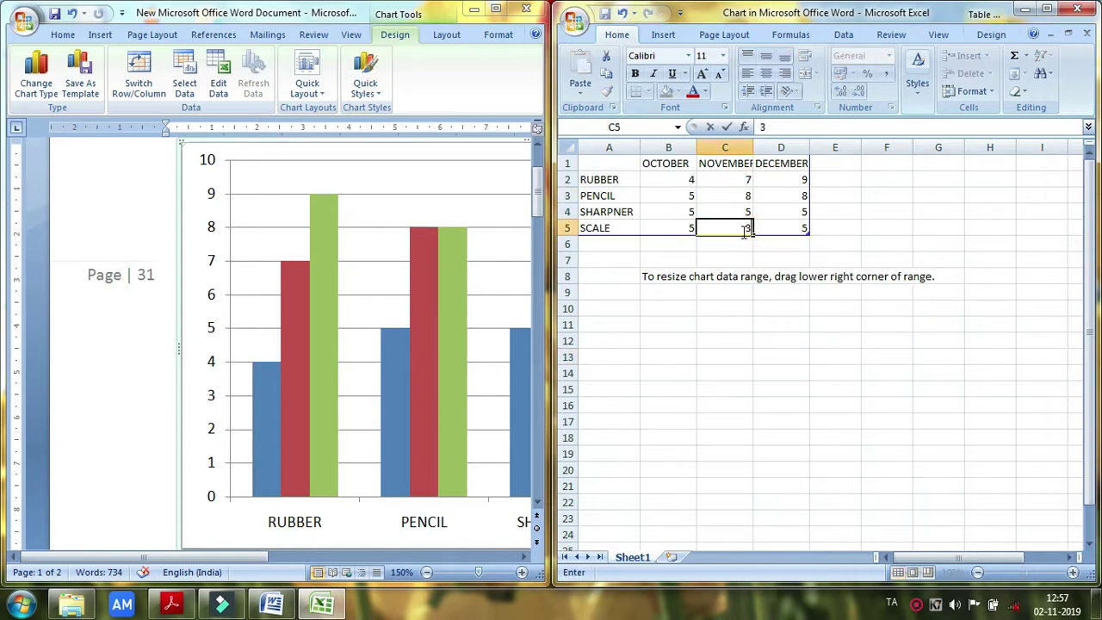
{"action": "type", "text": "3"}
{"action": "left_click", "coordinate": [901, 373]}
{"action": "left_click", "coordinate": [603, 177]}
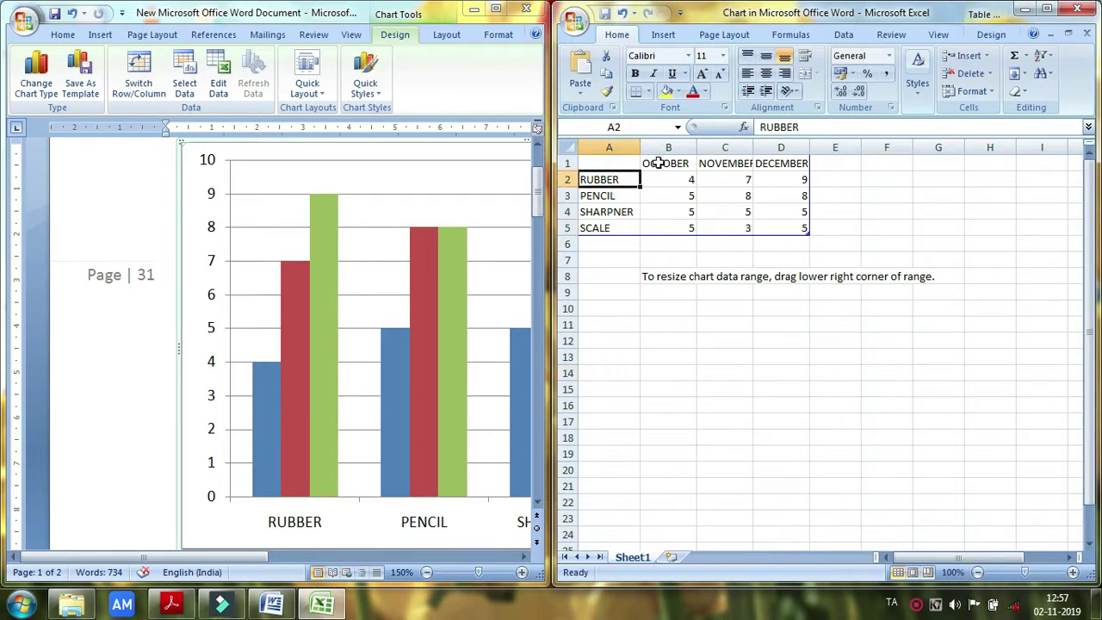
{"action": "left_click", "coordinate": [677, 179]}
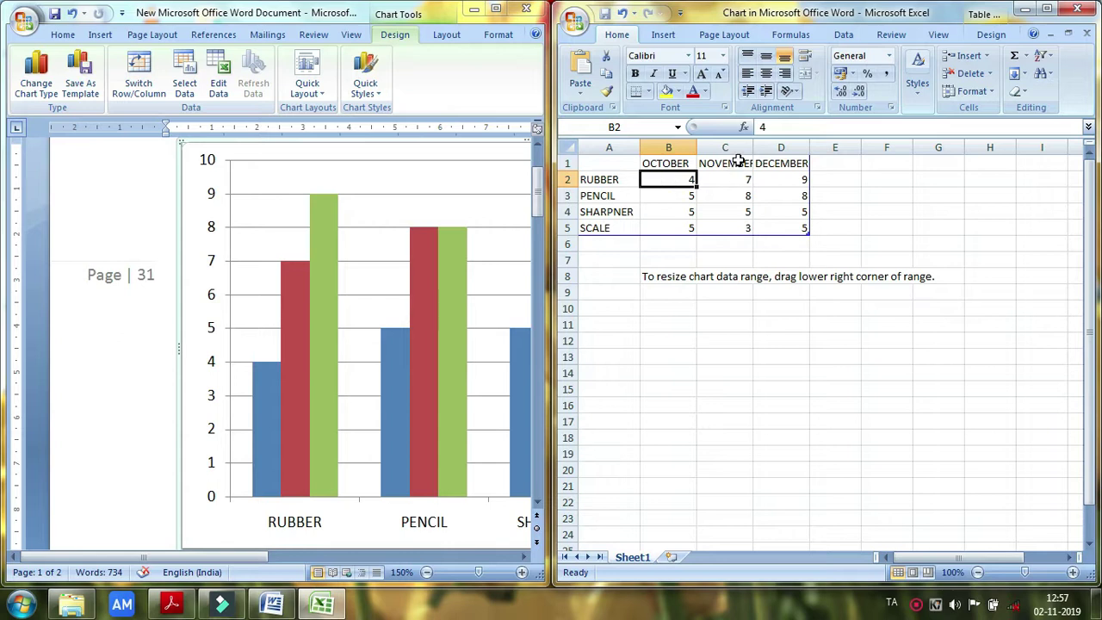
Step: Widen the NOVEMBER column so it shows fully, then return to a maximized Word window
{"action": "left_click_drag", "start_coordinate": [753, 147], "coordinate": [759, 148]}
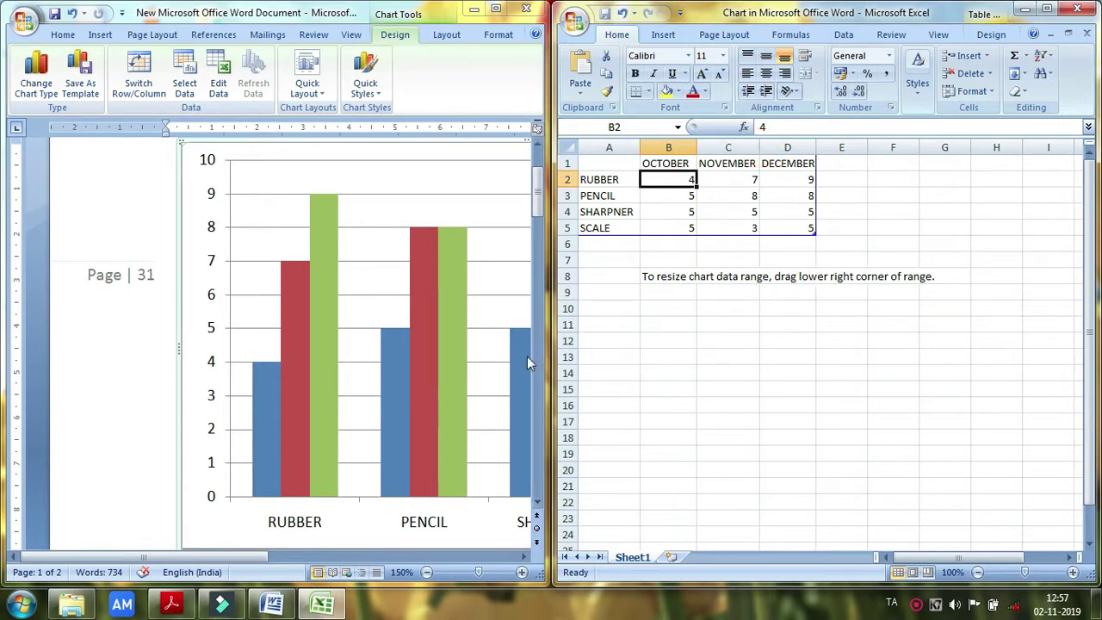
{"action": "left_click", "coordinate": [103, 379]}
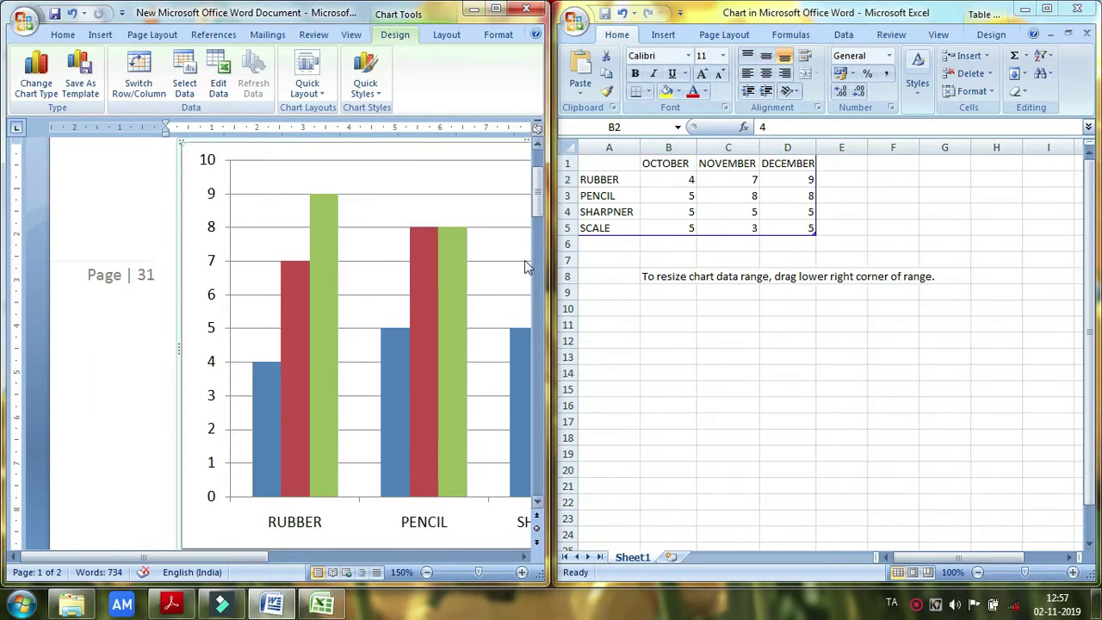
{"action": "left_click", "coordinate": [496, 10]}
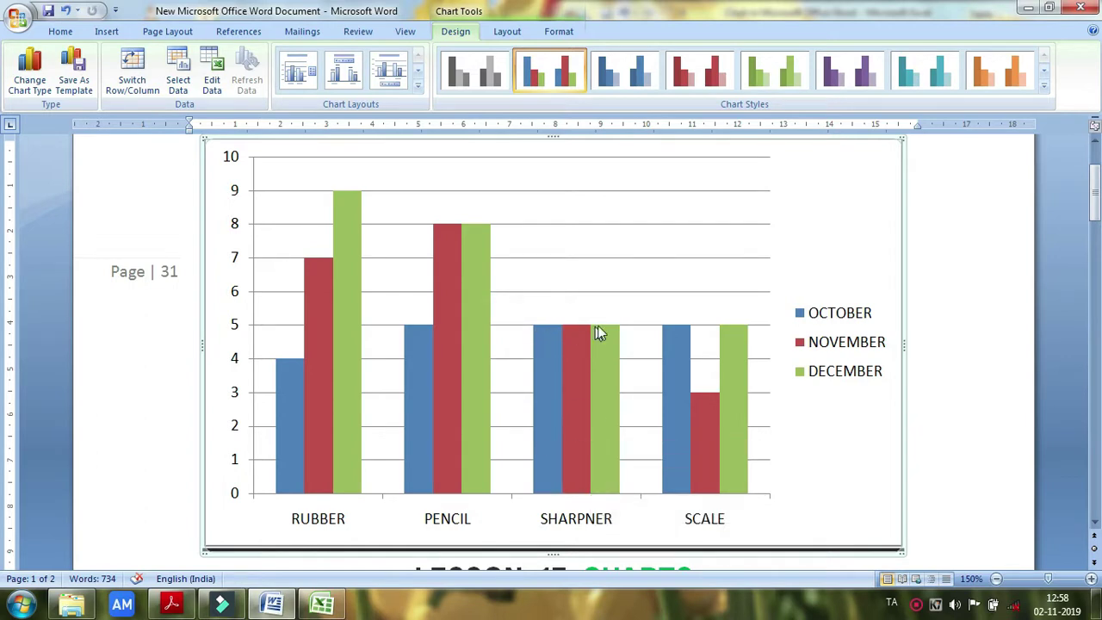
{"action": "mouse_move", "coordinate": [622, 332]}
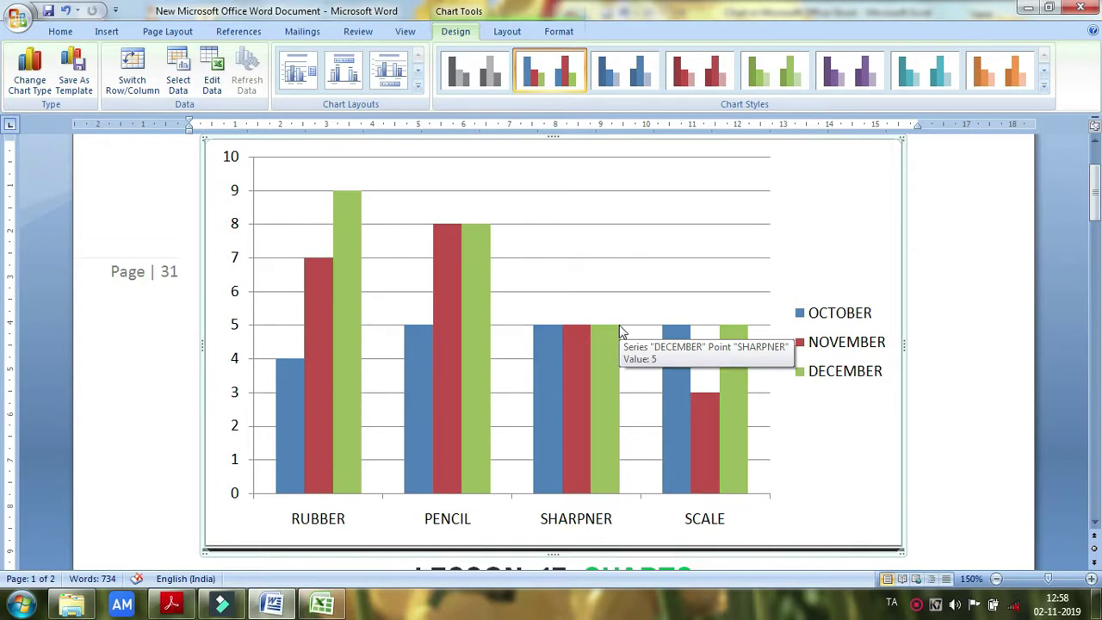
{"action": "mouse_move", "coordinate": [707, 420]}
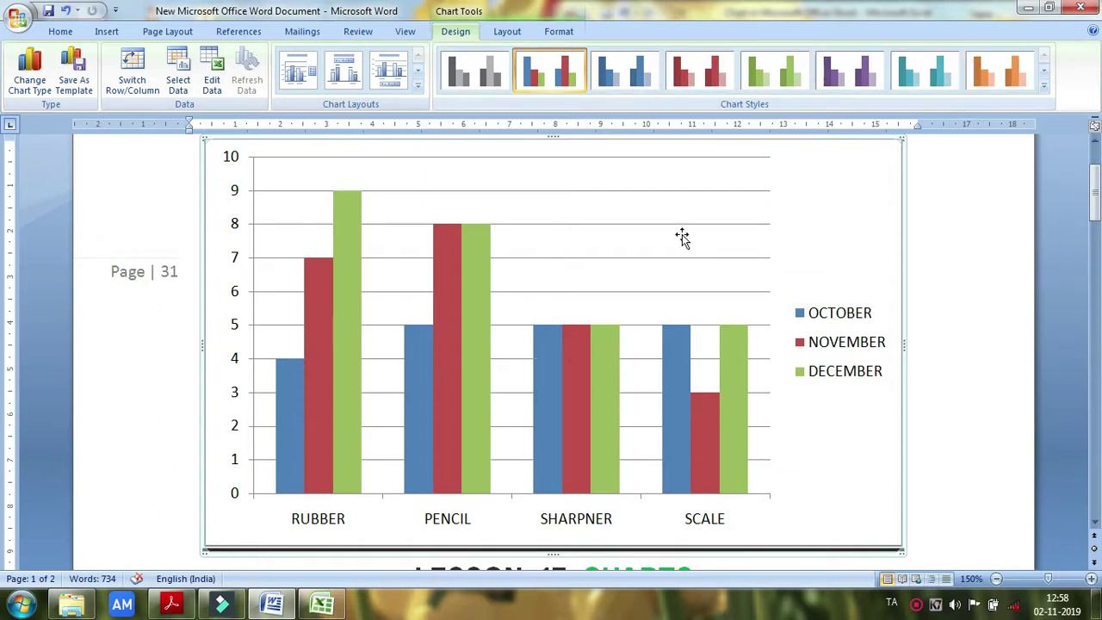
Step: Preview orange, purple, green and red chart styles, then keep the blue, red and green multicolour style
{"action": "left_click", "coordinate": [1002, 71]}
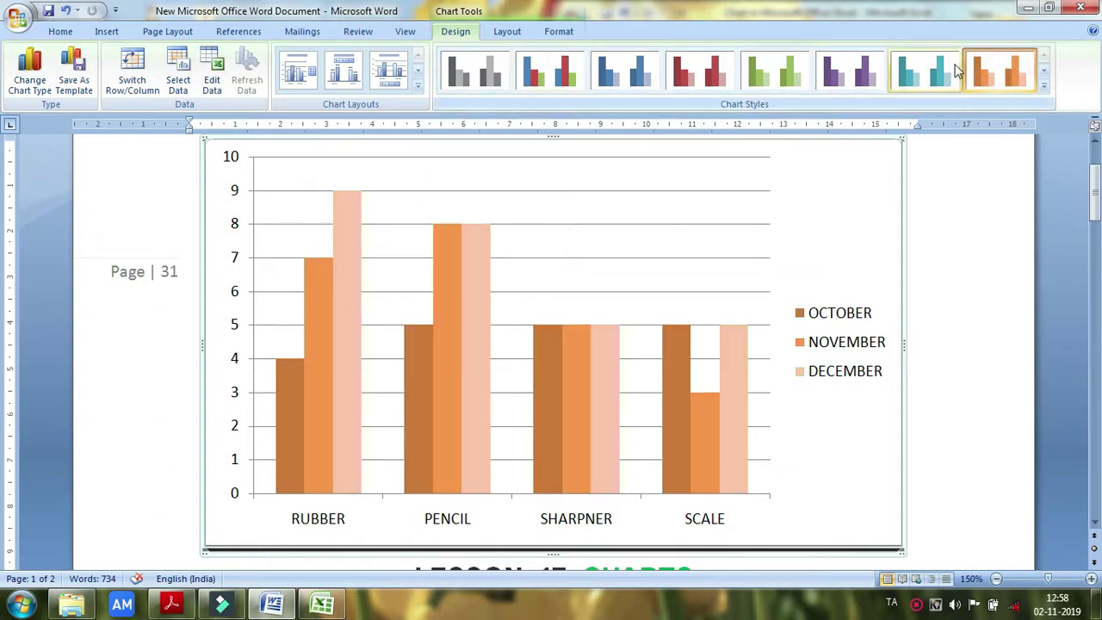
{"action": "left_click", "coordinate": [851, 72]}
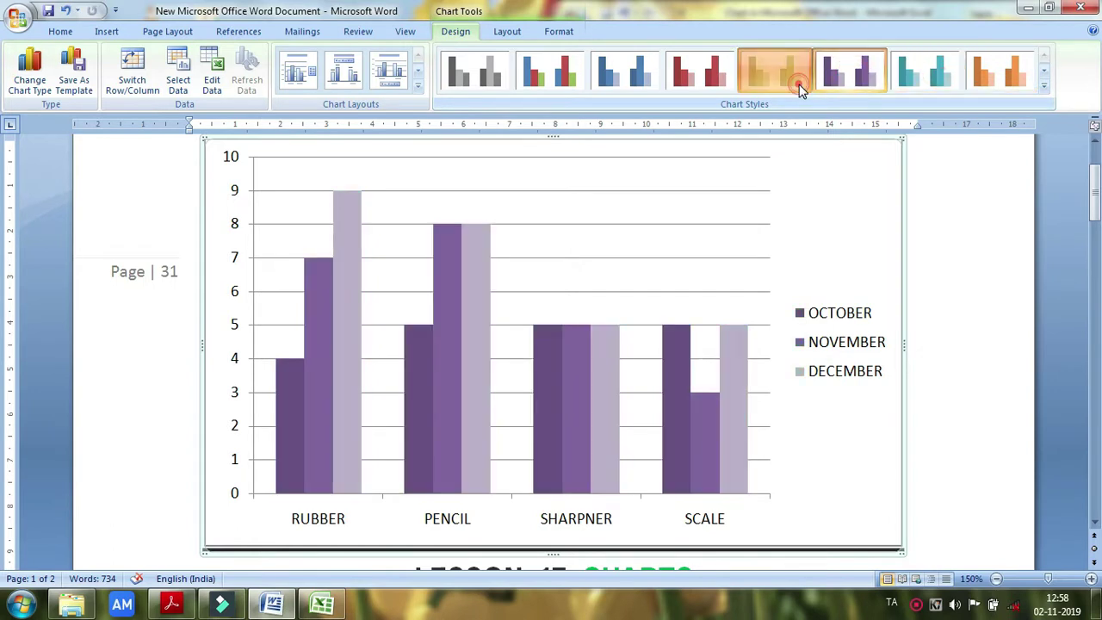
{"action": "left_click", "coordinate": [799, 84]}
{"action": "left_click", "coordinate": [684, 76]}
{"action": "left_click", "coordinate": [573, 77]}
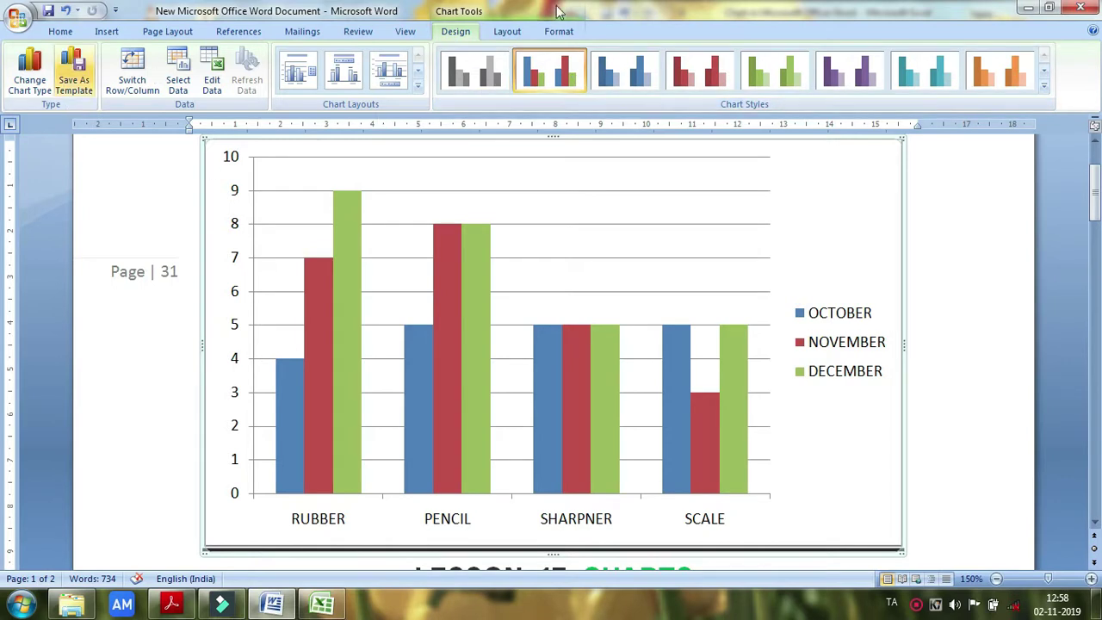
{"action": "left_click", "coordinate": [507, 31]}
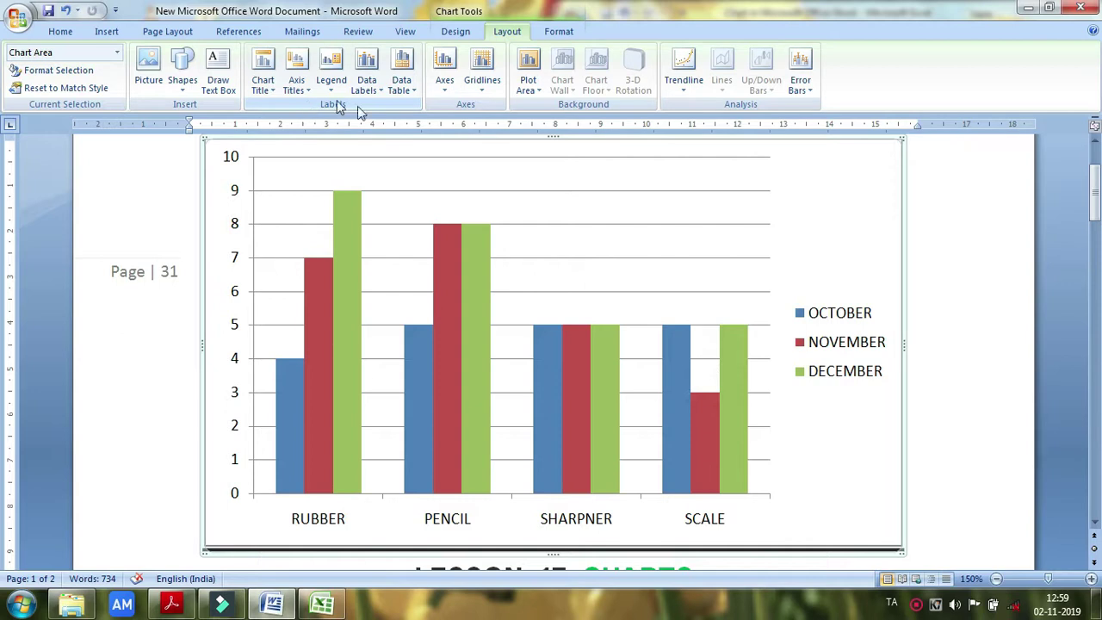
Step: Add a centered overlay chart title and replace 'Chart Title' with SALE REPORT
{"action": "left_click", "coordinate": [348, 273]}
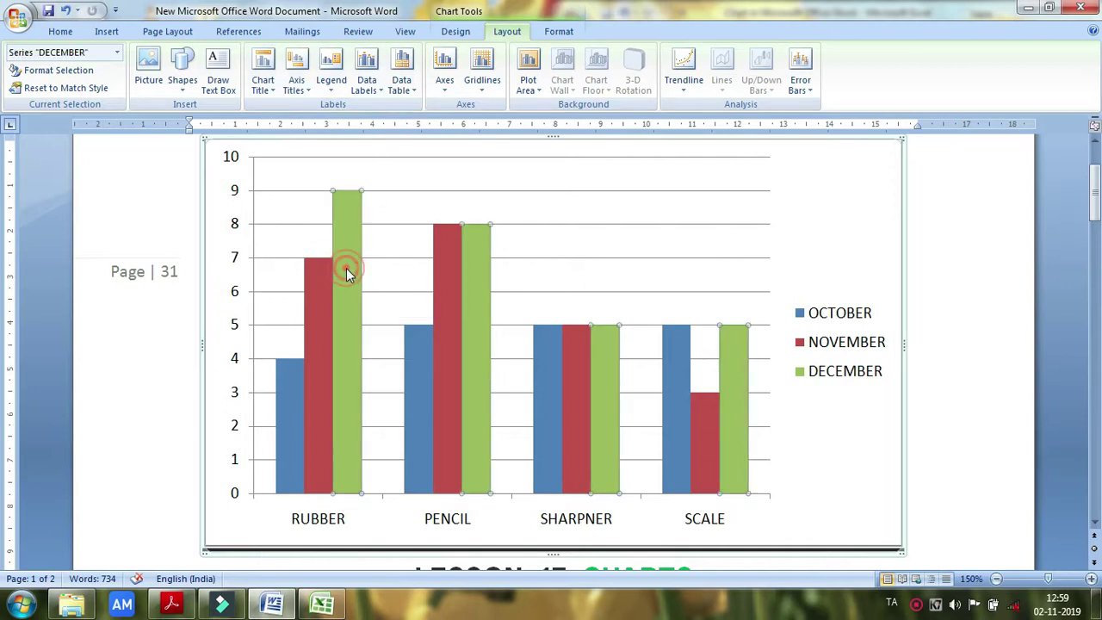
{"action": "mouse_move", "coordinate": [360, 345]}
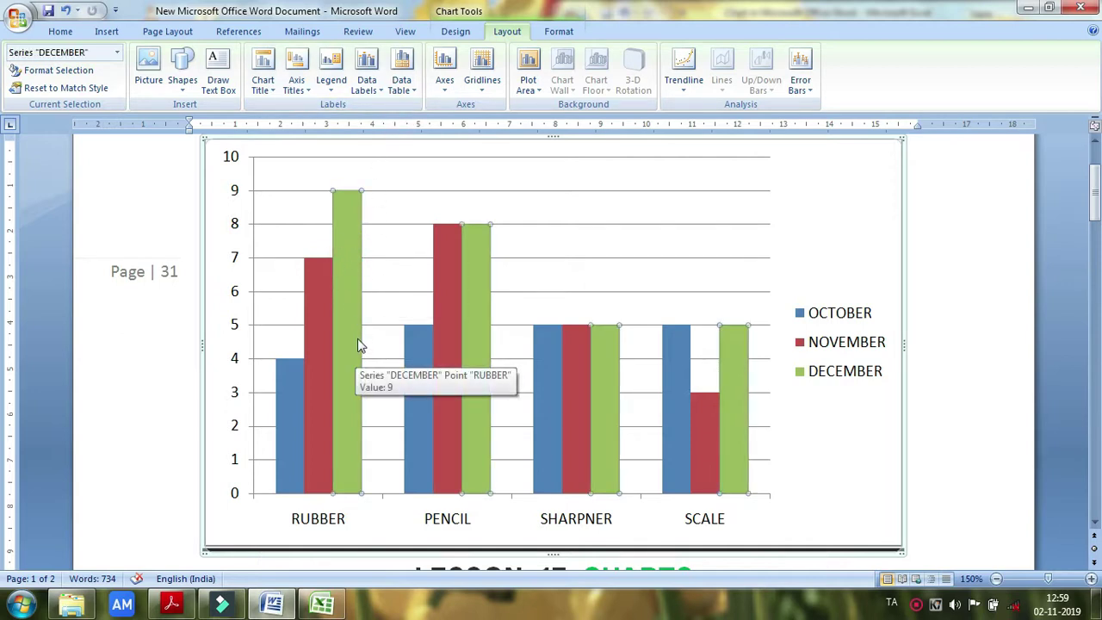
{"action": "left_click", "coordinate": [349, 251]}
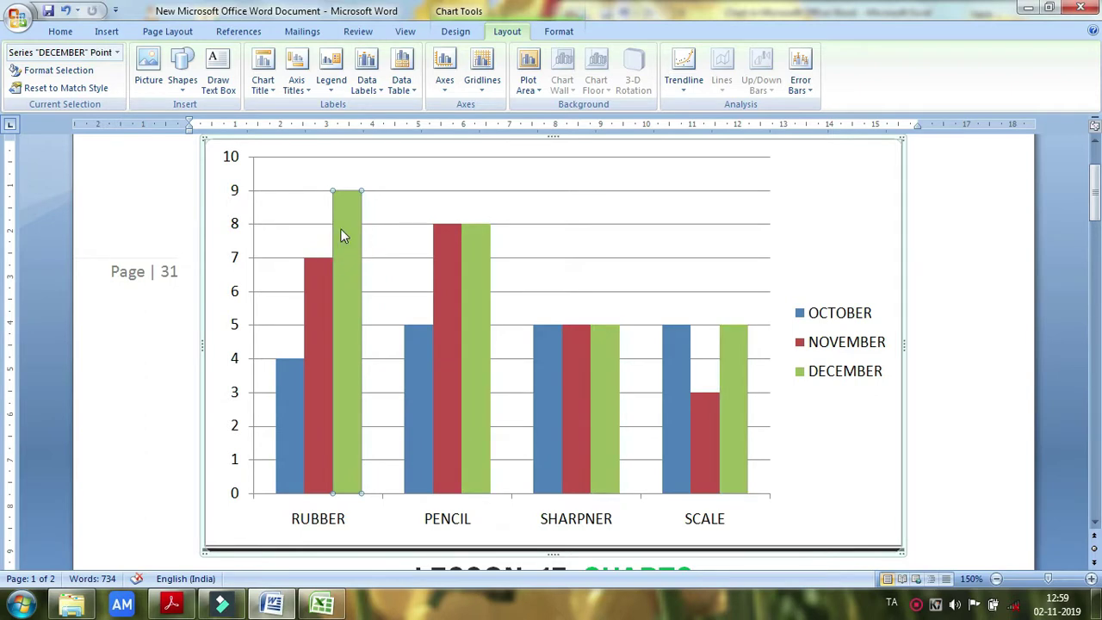
{"action": "left_click", "coordinate": [263, 84]}
{"action": "left_click", "coordinate": [312, 151]}
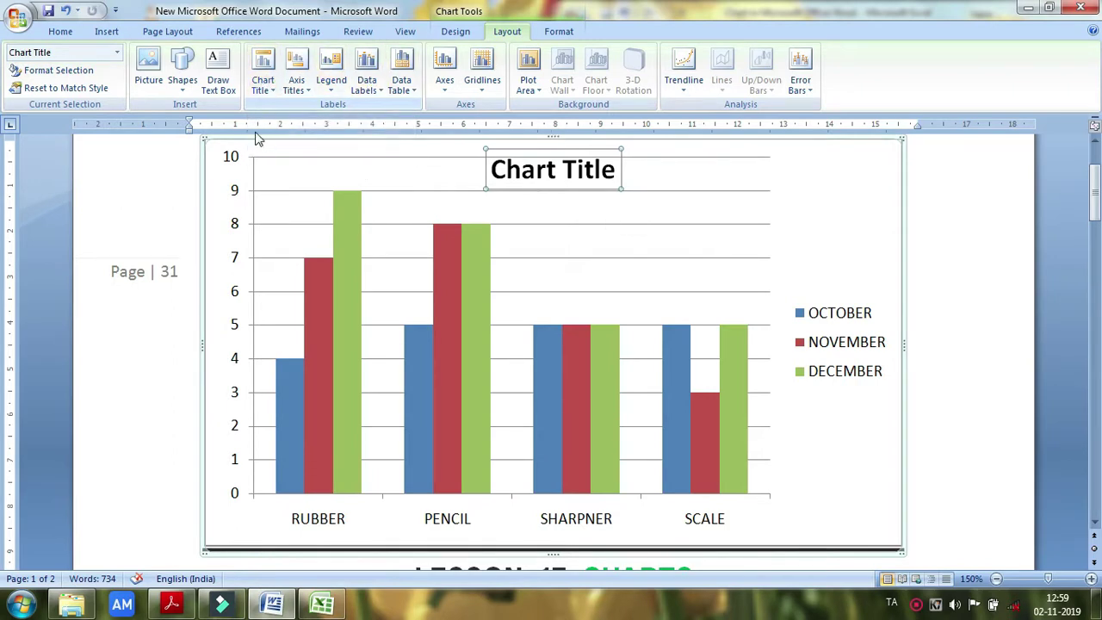
{"action": "left_click", "coordinate": [559, 175]}
{"action": "key", "text": "BackSpace"}
{"action": "key", "text": "BackSpace"}
{"action": "key", "text": "BackSpace"}
{"action": "key", "text": "BackSpace"}
{"action": "key", "text": "BackSpace"}
{"action": "key", "text": "BackSpace"}
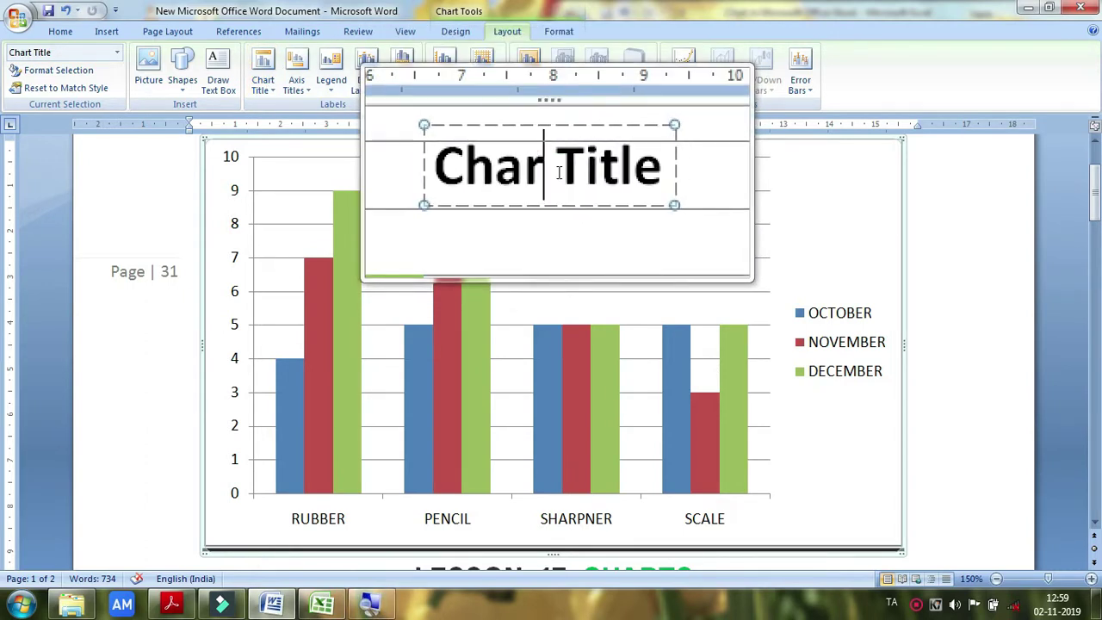
{"action": "key", "text": "Delete"}
{"action": "key", "text": "Delete"}
{"action": "key", "text": "Delete"}
{"action": "key", "text": "Delete"}
{"action": "key", "text": "Delete"}
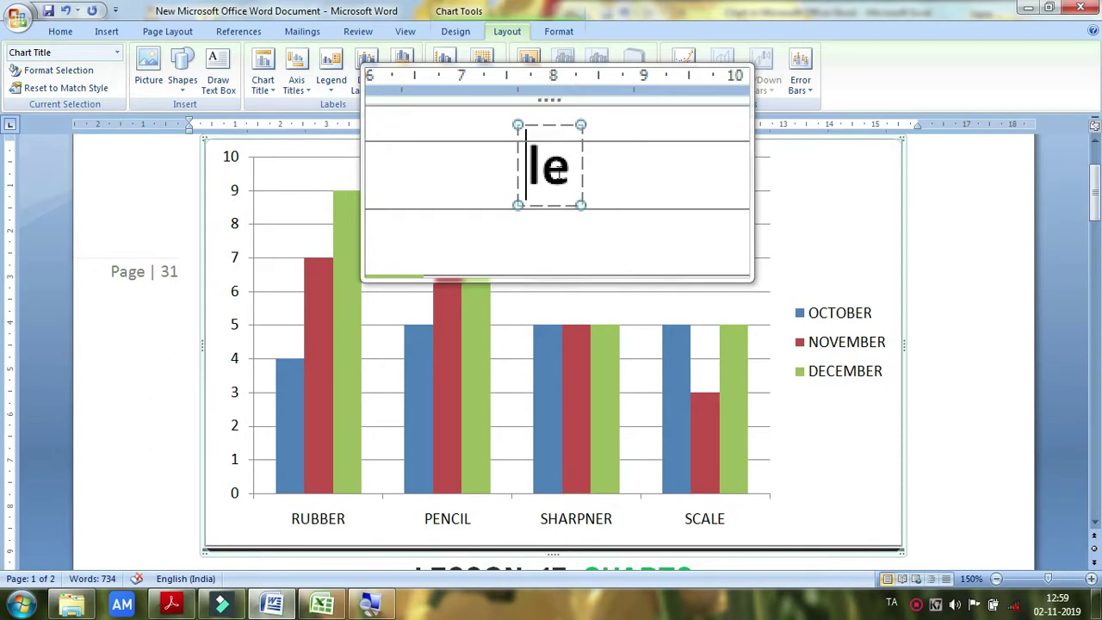
{"action": "type", "text": "SALE REPORT"}
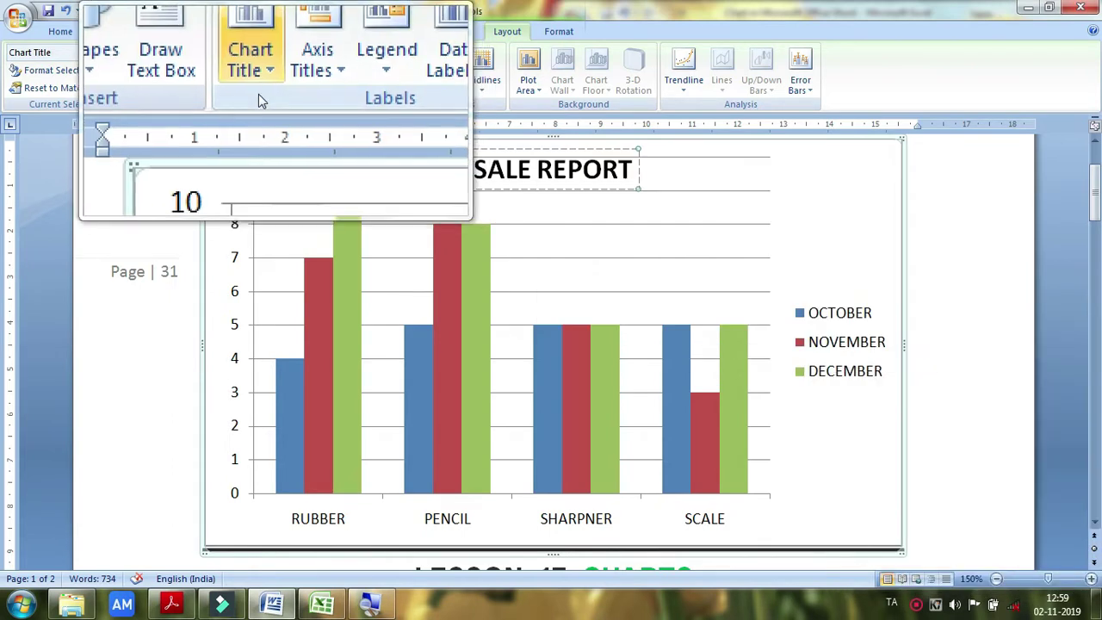
Step: Add a primary horizontal axis title below the axis reading STATIONERY ITEMS
{"action": "left_click", "coordinate": [291, 77]}
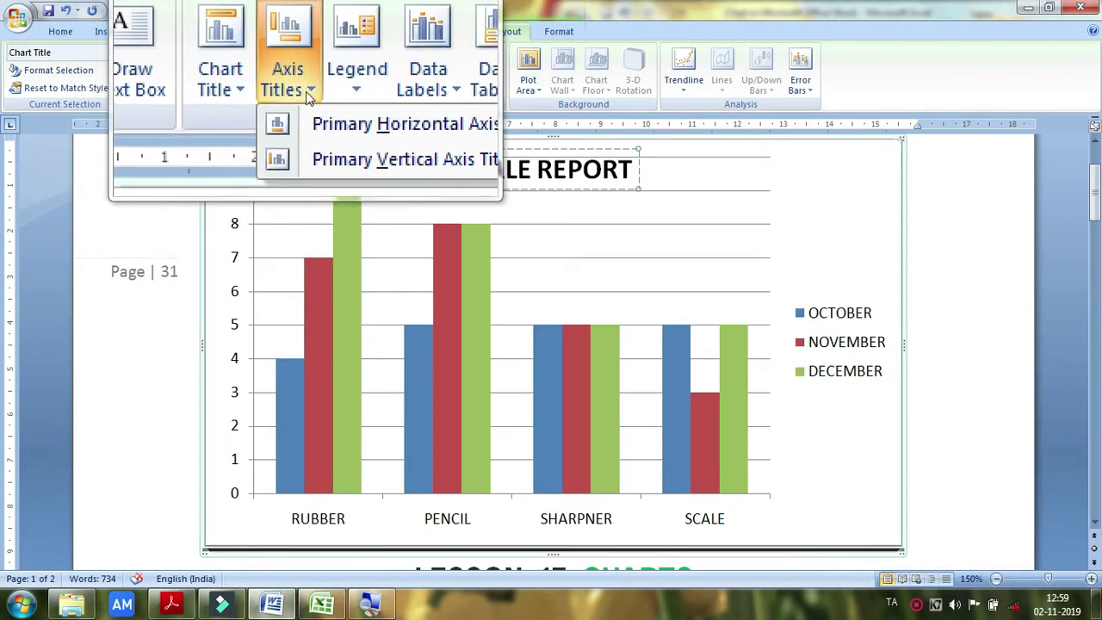
{"action": "mouse_move", "coordinate": [338, 112]}
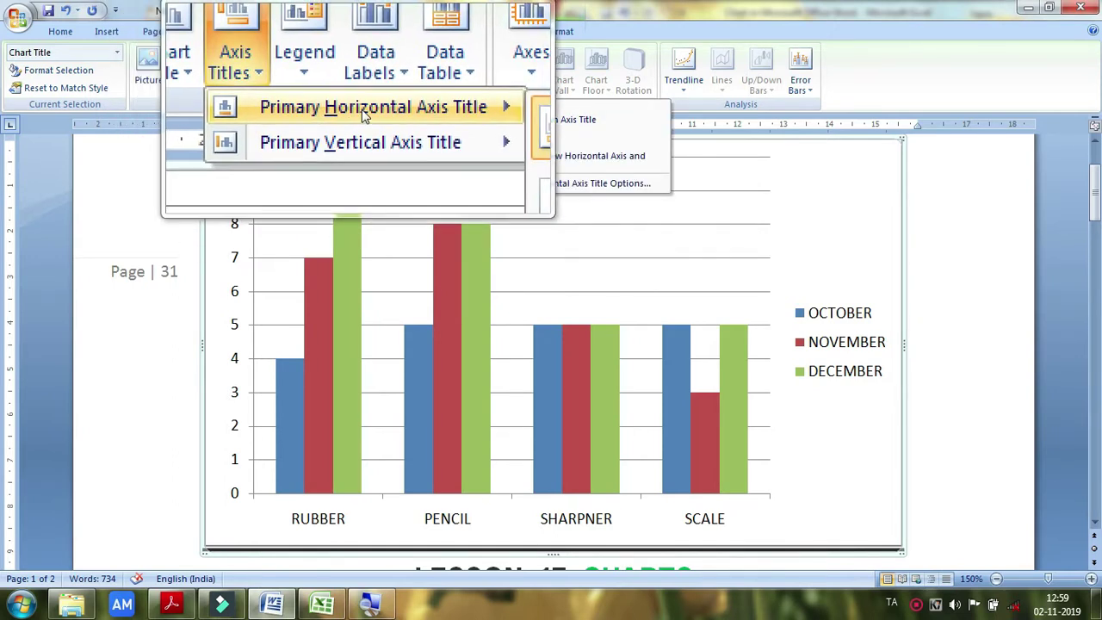
{"action": "mouse_move", "coordinate": [363, 129]}
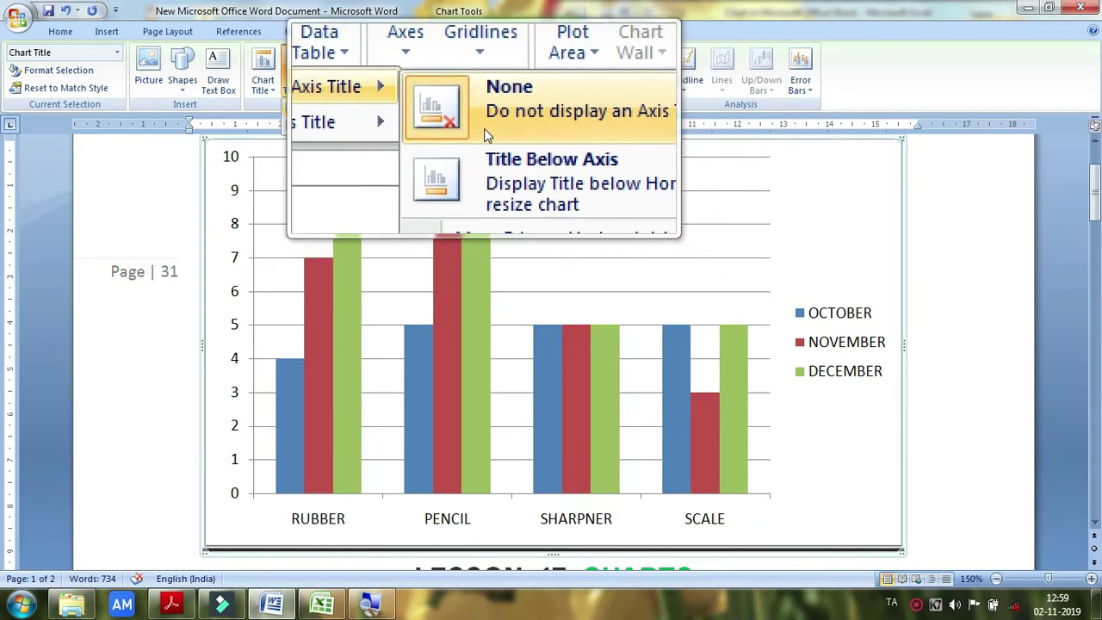
{"action": "left_click", "coordinate": [533, 206]}
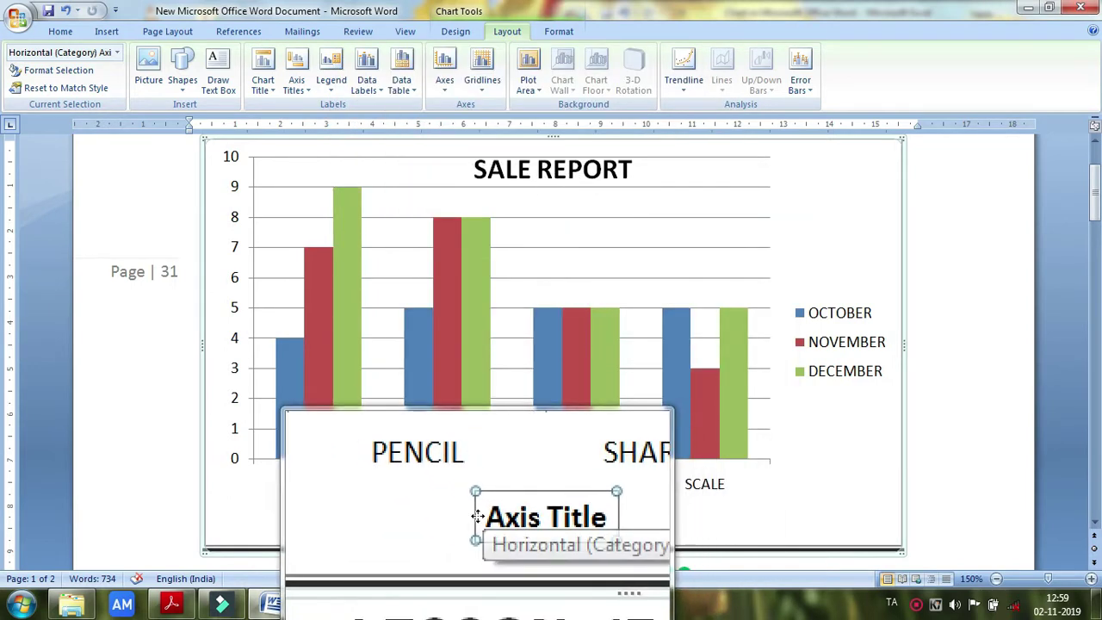
{"action": "left_click", "coordinate": [545, 518]}
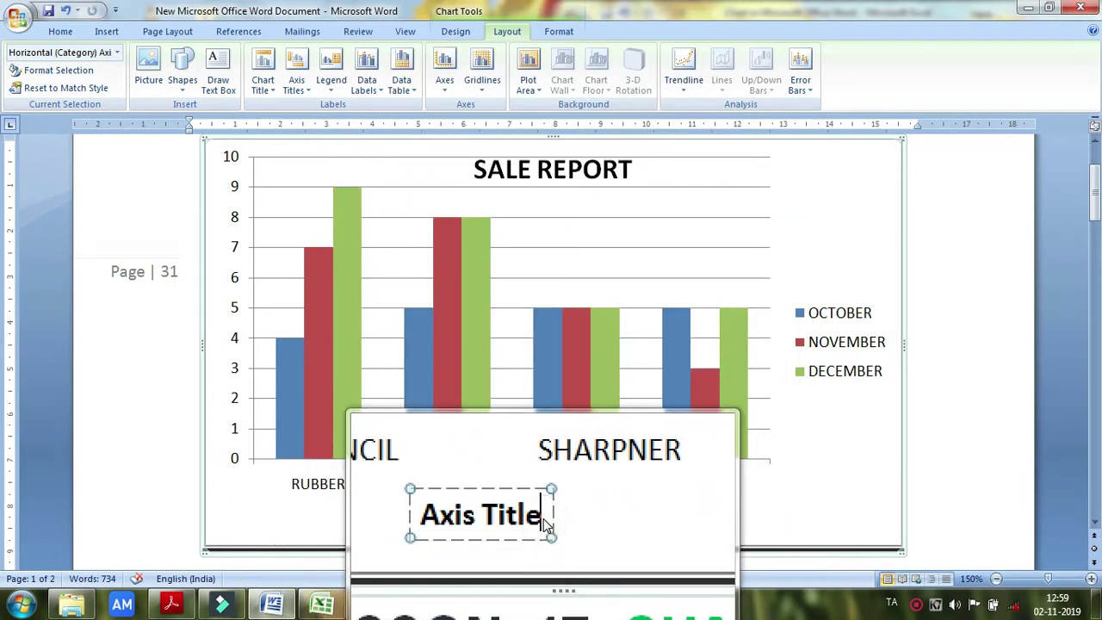
{"action": "key", "text": "BackSpace"}
{"action": "key", "text": "BackSpace"}
{"action": "key", "text": "BackSpace"}
{"action": "key", "text": "BackSpace"}
{"action": "key", "text": "BackSpace"}
{"action": "key", "text": "BackSpace"}
{"action": "key", "text": "BackSpace"}
{"action": "key", "text": "BackSpace"}
{"action": "key", "text": "BackSpace"}
{"action": "key", "text": "BackSpace"}
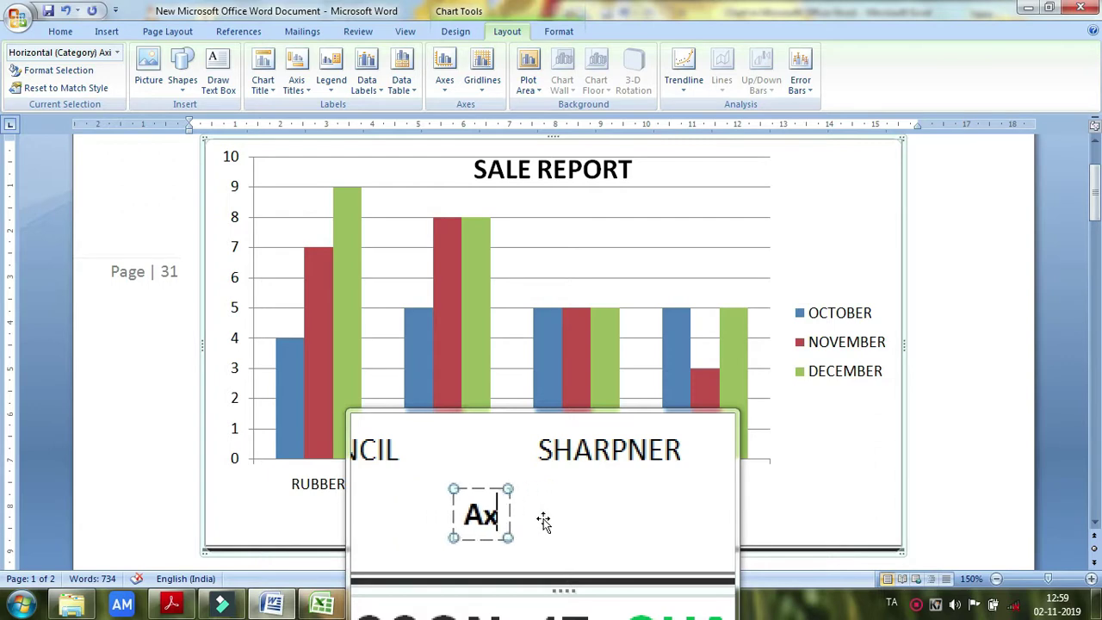
{"action": "type", "text": "STA"}
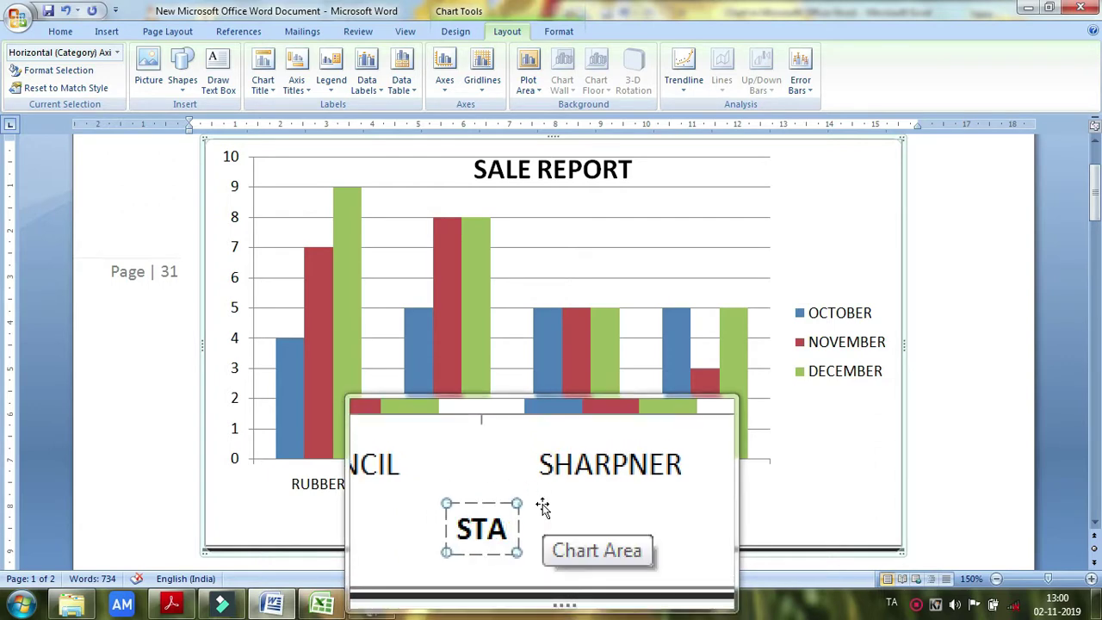
{"action": "type", "text": "TIONERY"}
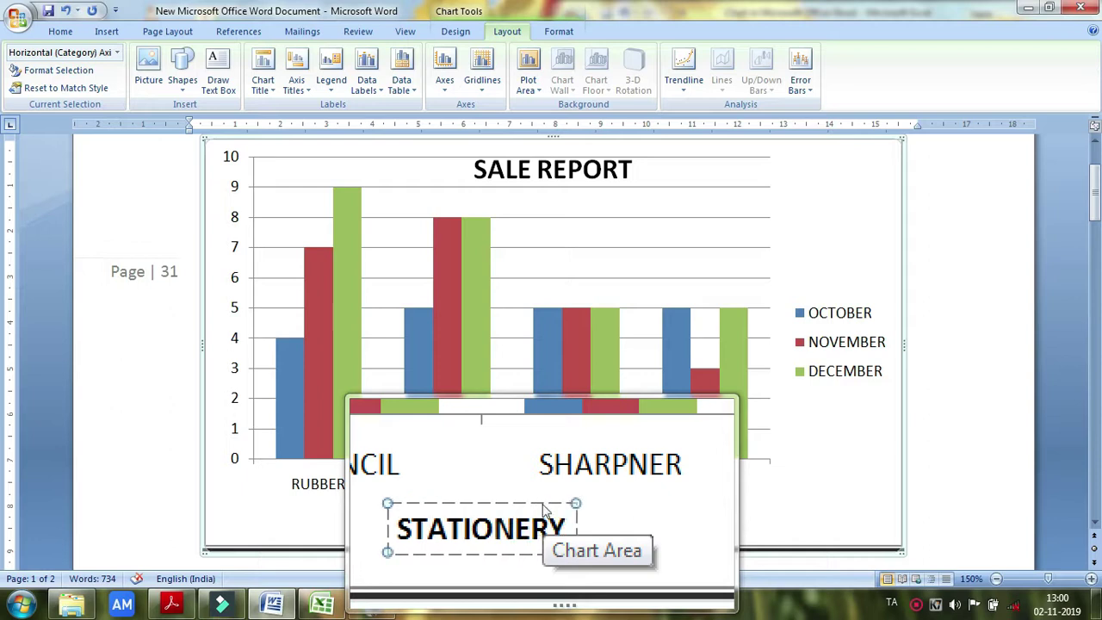
{"action": "type", "text": " ITEMS"}
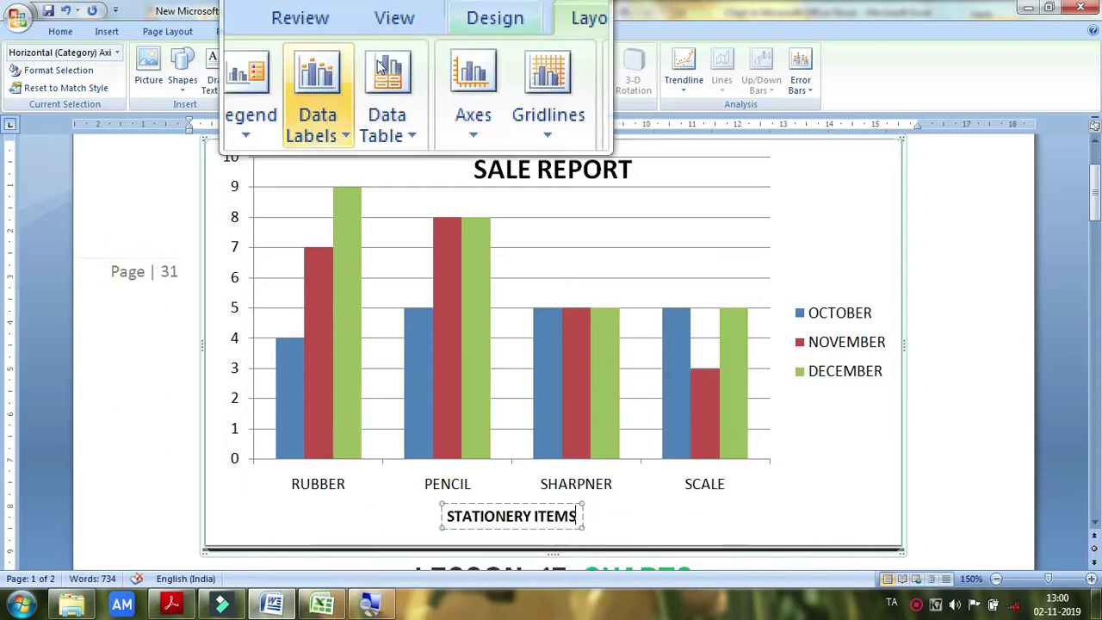
Step: Add a rotated vertical axis title reading BOXES LIST in place of 'Axis Title', then deselect the chart
{"action": "left_click", "coordinate": [292, 82]}
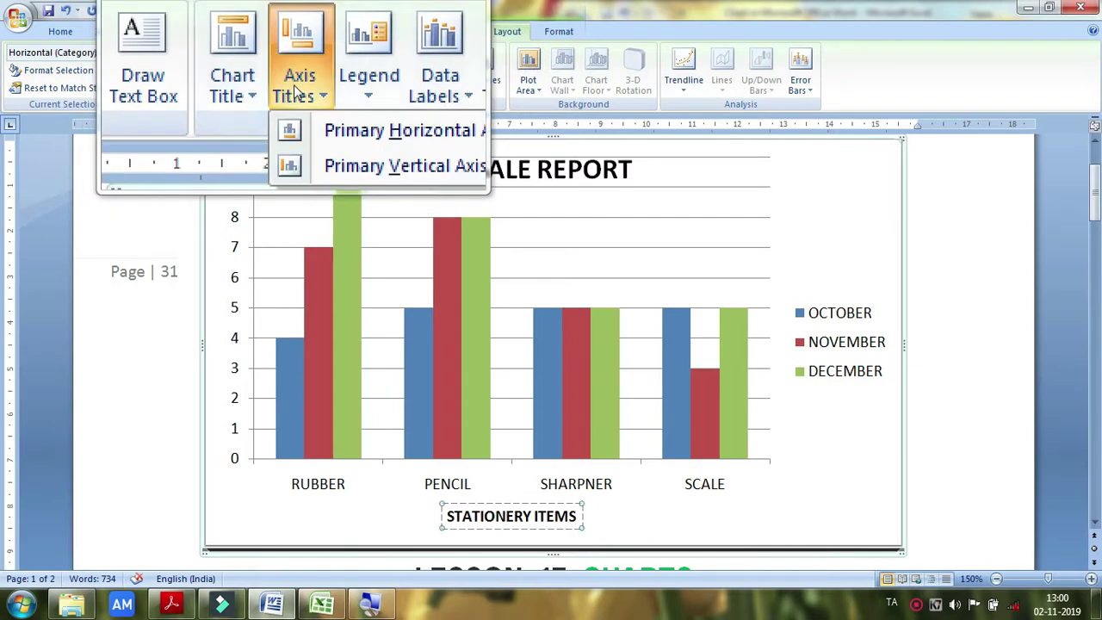
{"action": "left_click", "coordinate": [327, 125]}
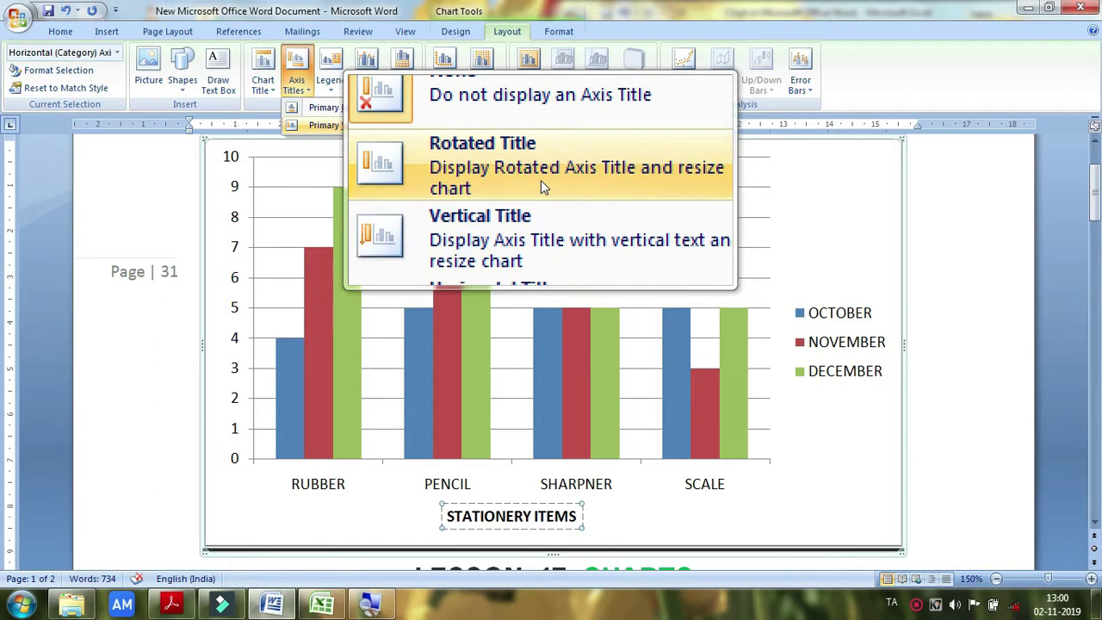
{"action": "left_click", "coordinate": [541, 180]}
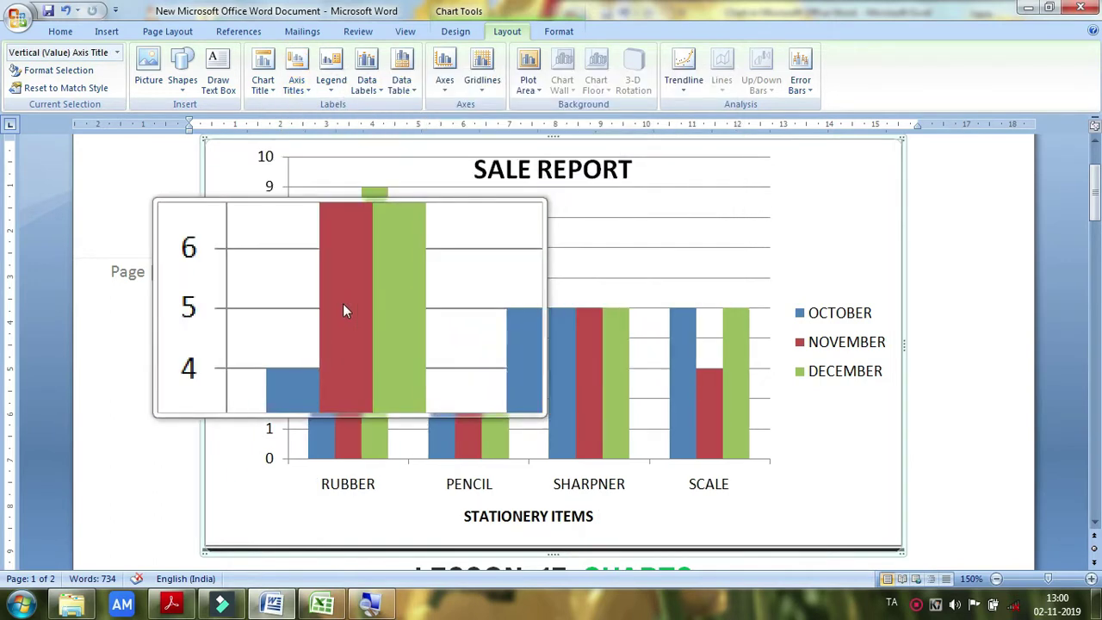
{"action": "left_click", "coordinate": [242, 327]}
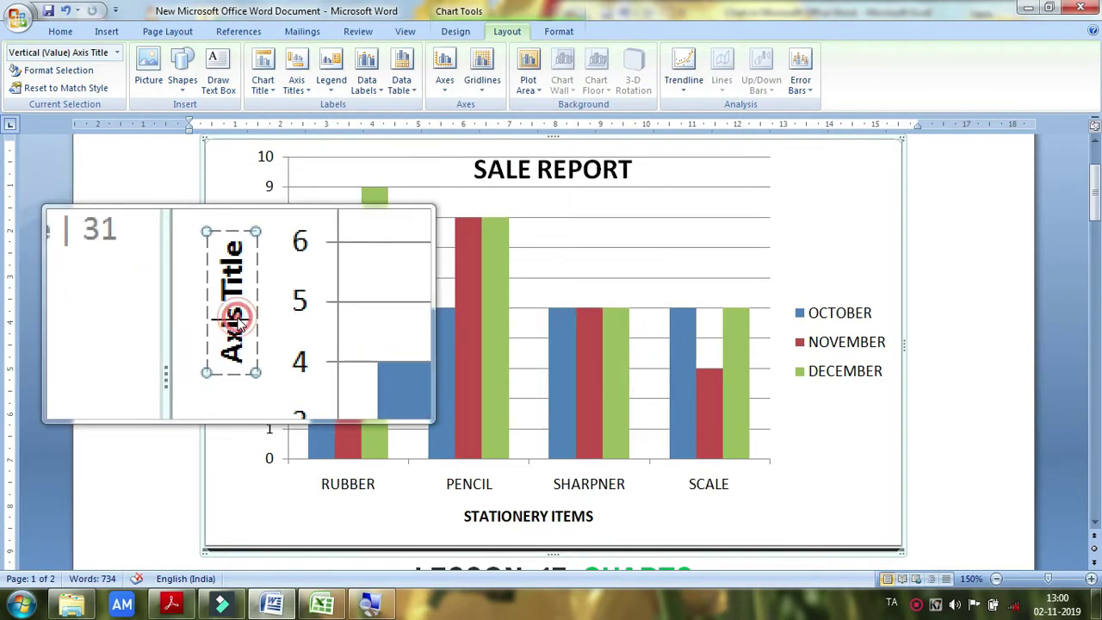
{"action": "key", "text": "Delete"}
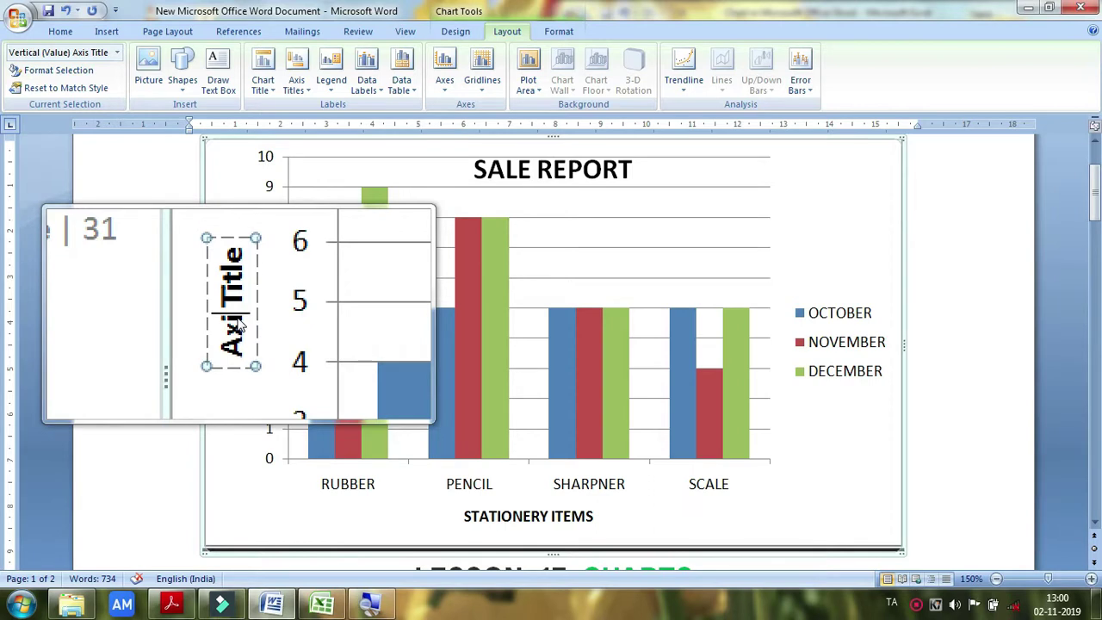
{"action": "key", "text": "Delete"}
{"action": "key", "text": "Delete"}
{"action": "key", "text": "Delete"}
{"action": "key", "text": "Delete"}
{"action": "key", "text": "Delete"}
{"action": "key", "text": "Delete"}
{"action": "key", "text": "BackSpace"}
{"action": "key", "text": "BackSpace"}
{"action": "key", "text": "BackSpace"}
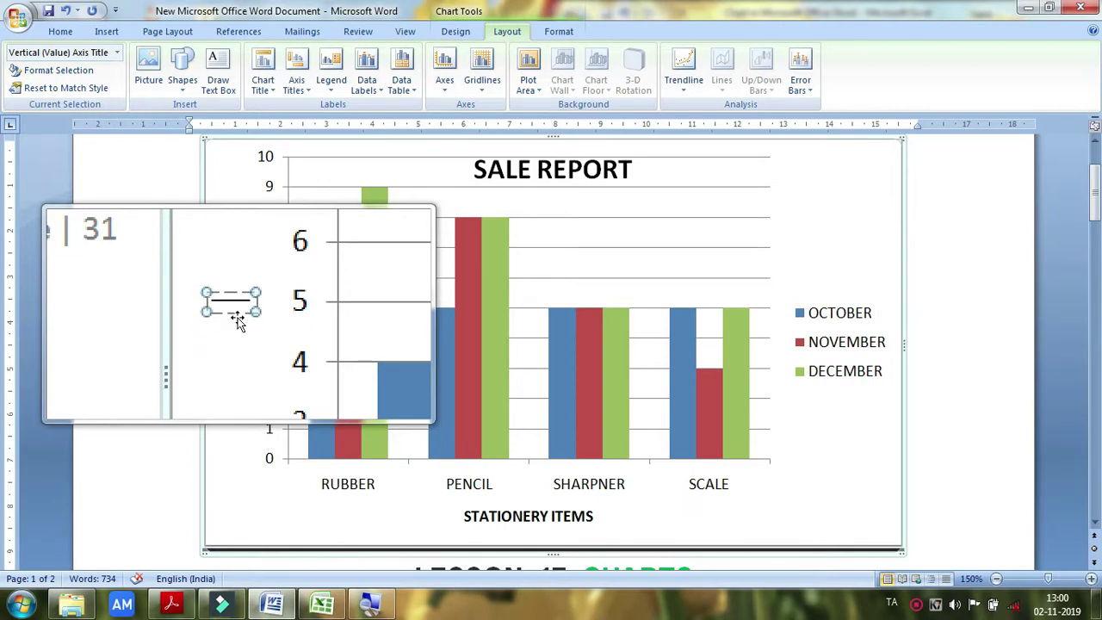
{"action": "type", "text": "BOXE"}
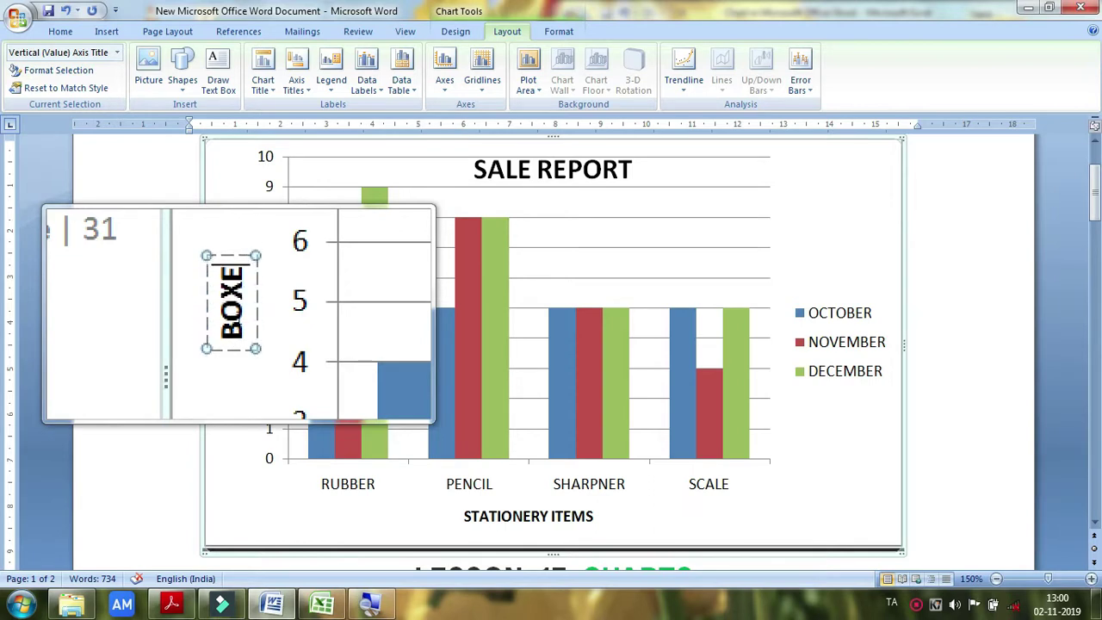
{"action": "type", "text": "S LIST"}
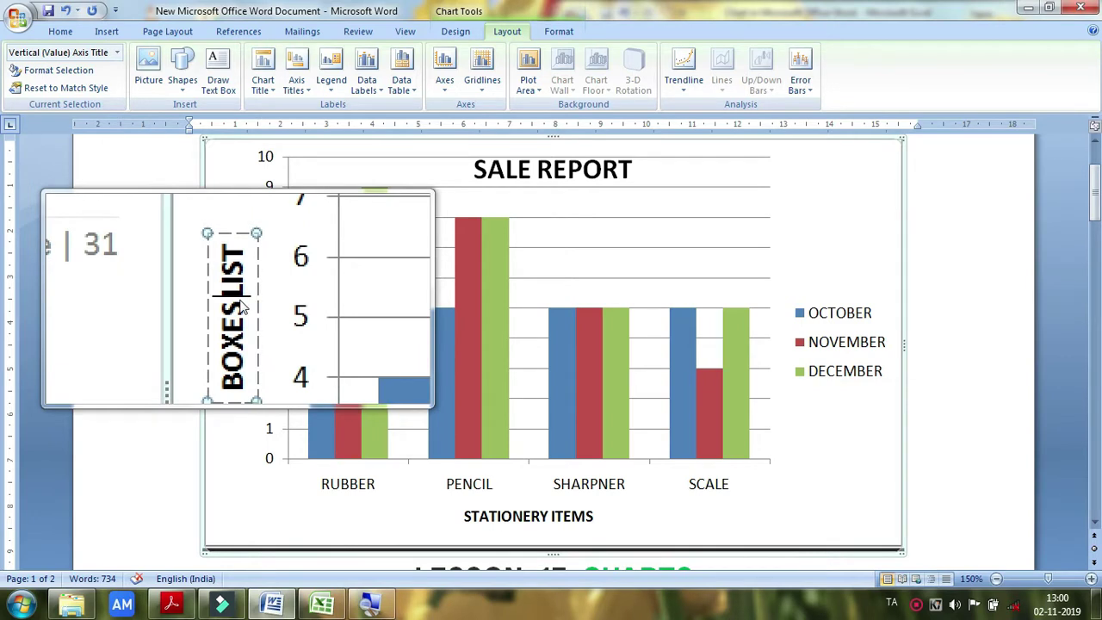
{"action": "left_click", "coordinate": [1007, 347]}
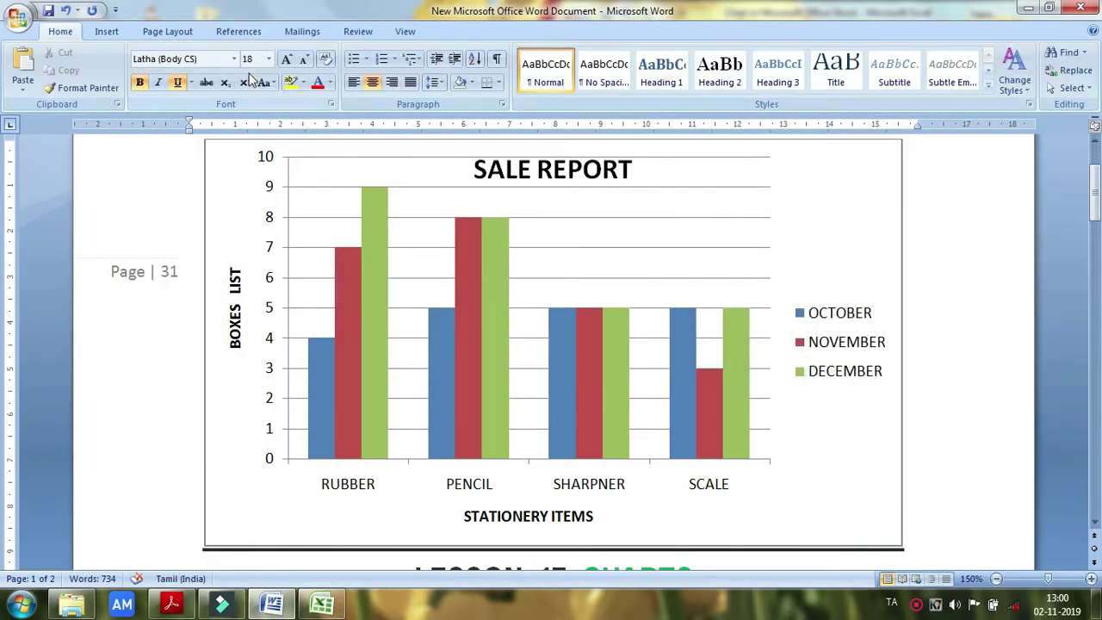
Step: Reselect the chart and its SALE REPORT title, then show the Primary Vertical Axis Title placement choices
{"action": "left_click", "coordinate": [369, 309]}
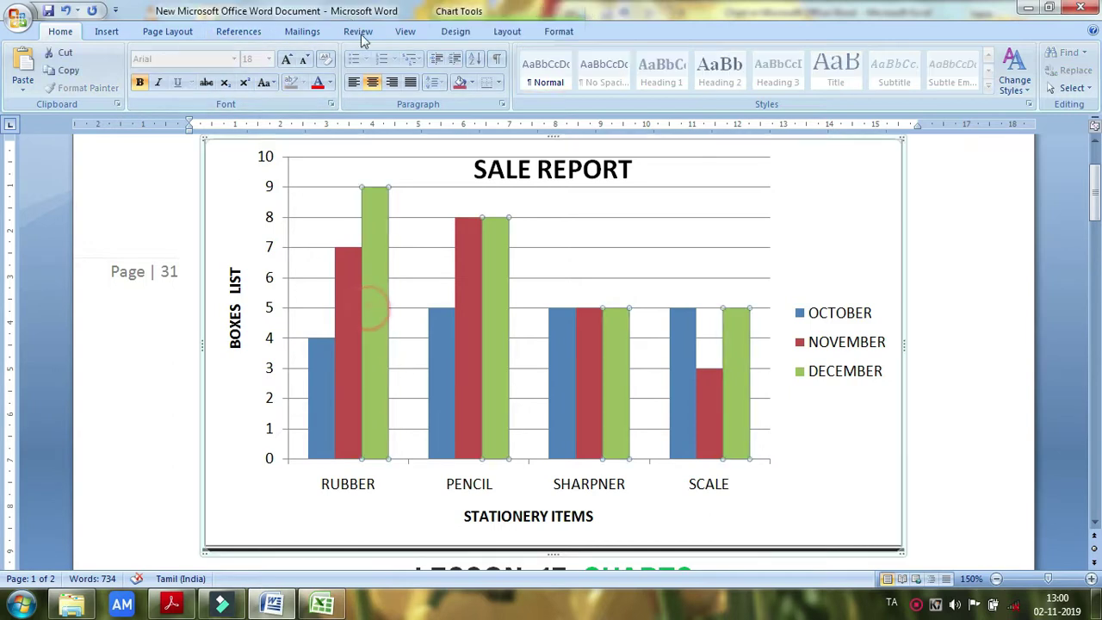
{"action": "left_click", "coordinate": [516, 33]}
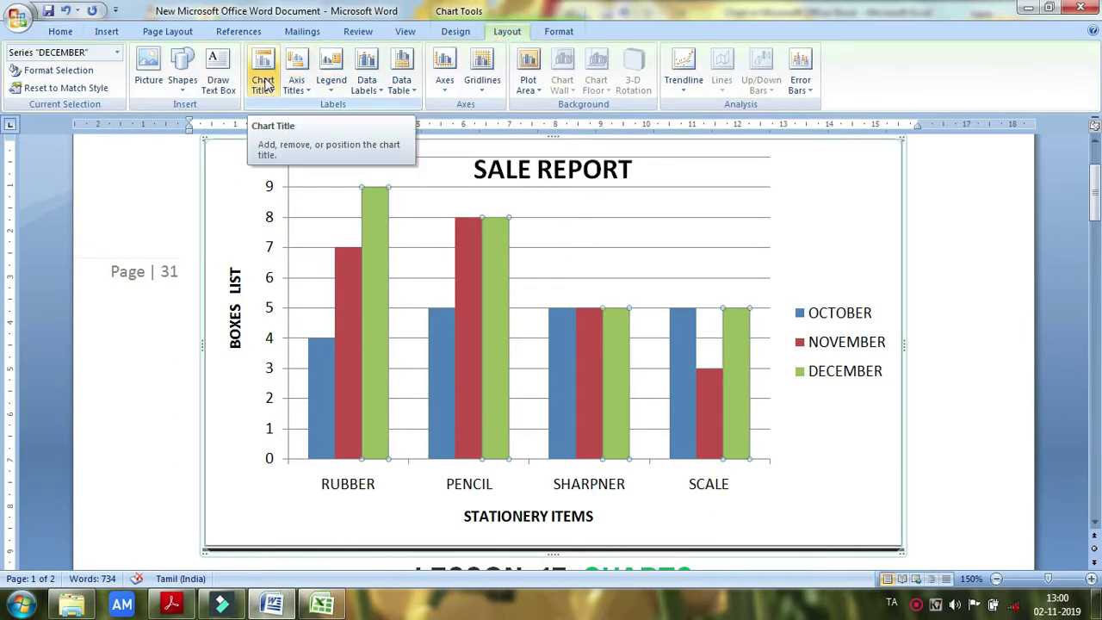
{"action": "left_click", "coordinate": [480, 164]}
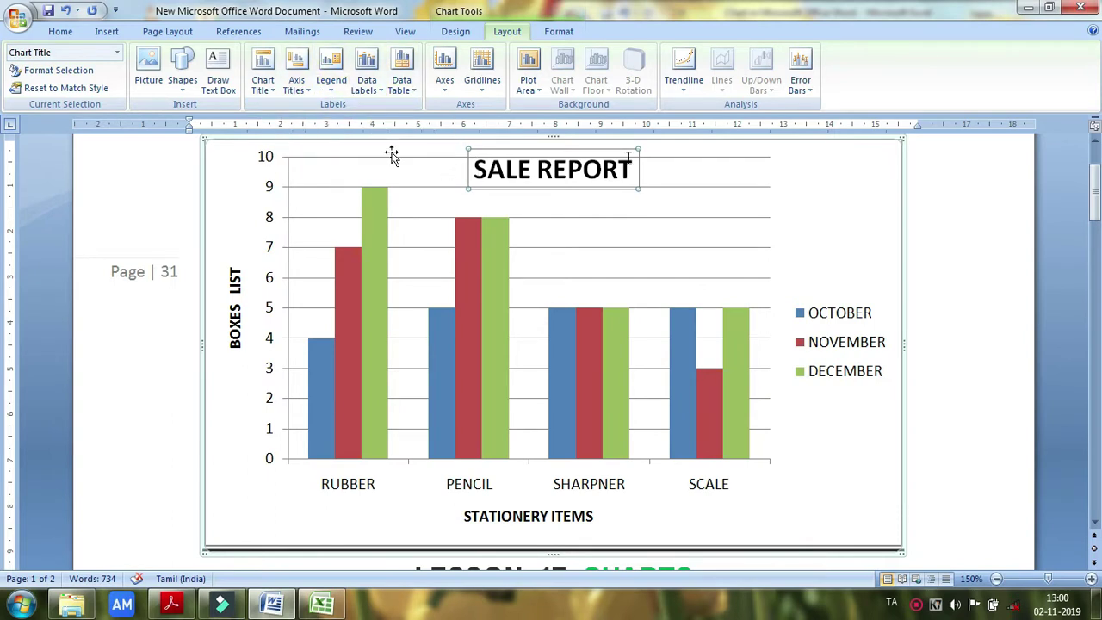
{"action": "left_click", "coordinate": [306, 79]}
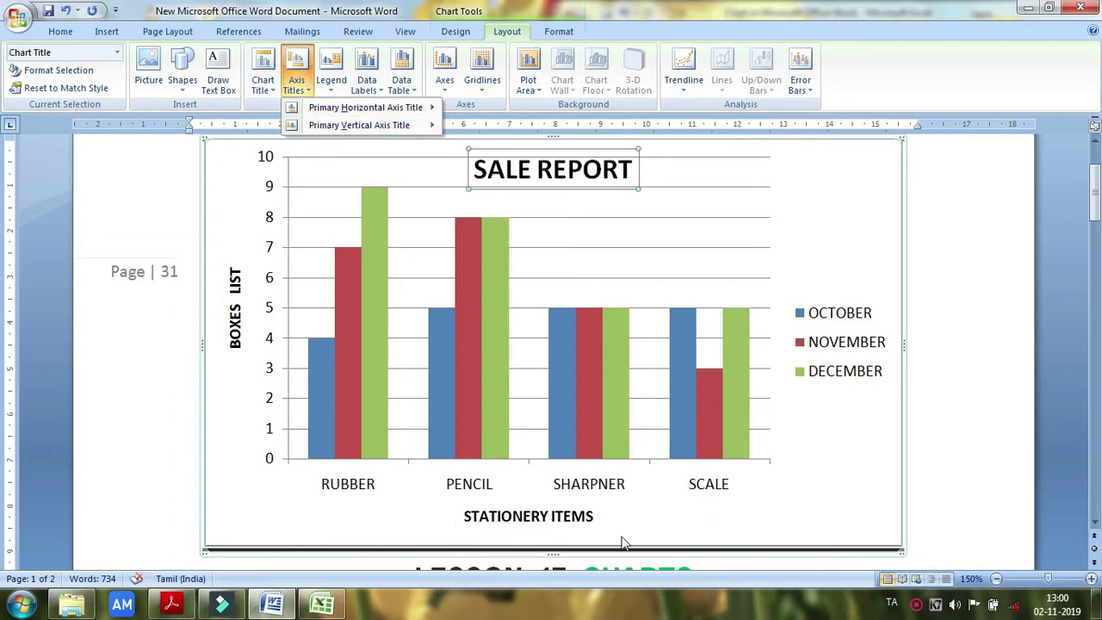
{"action": "left_click", "coordinate": [336, 128]}
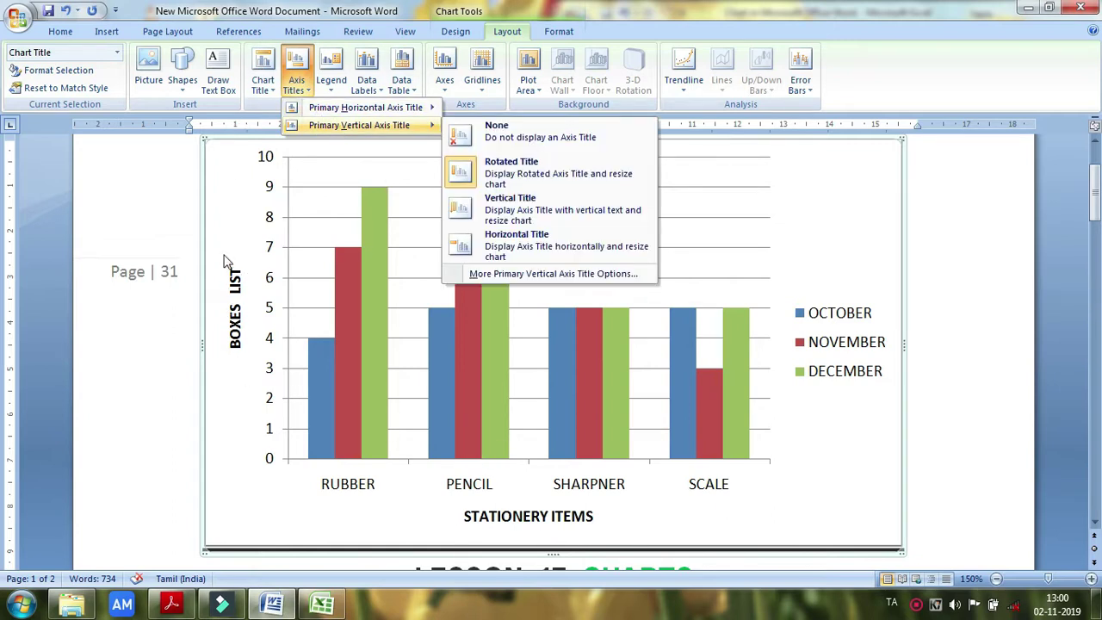